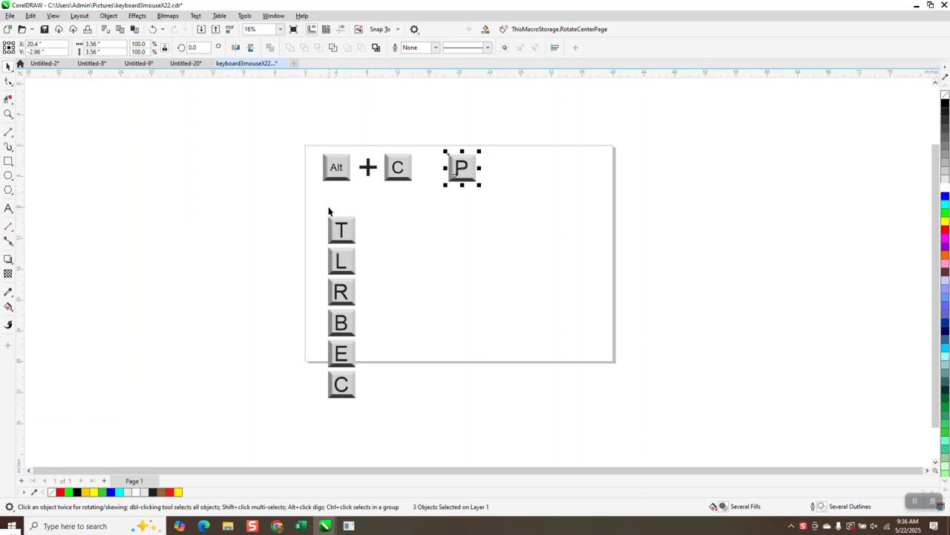
# Step: Drag the T-L-R-B-E-C key column left off the page, then place the P key above it
pyautogui.moveTo(306, 205); pyautogui.dragTo(425, 432)
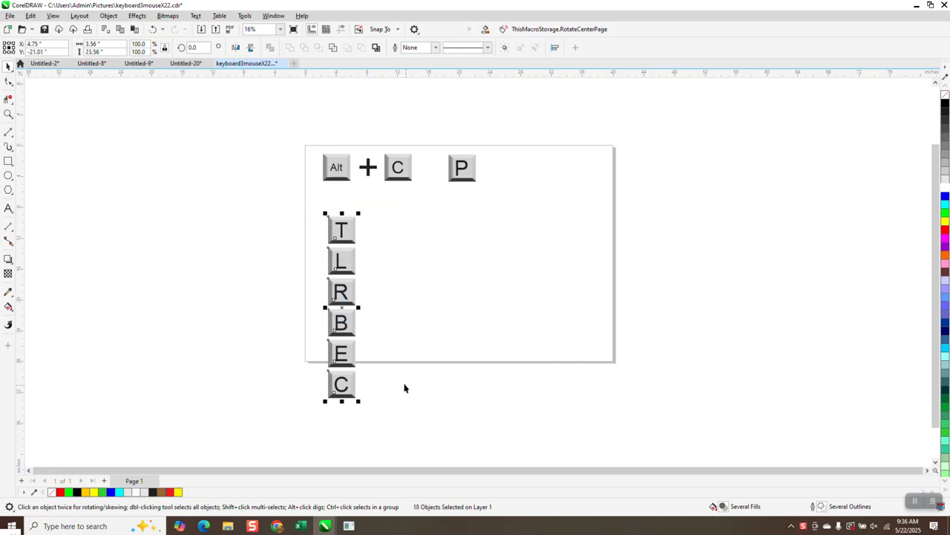
pyautogui.moveTo(314, 147); pyautogui.dragTo(333, 163)
pyautogui.moveTo(433, 195); pyautogui.dragTo(429, 196)
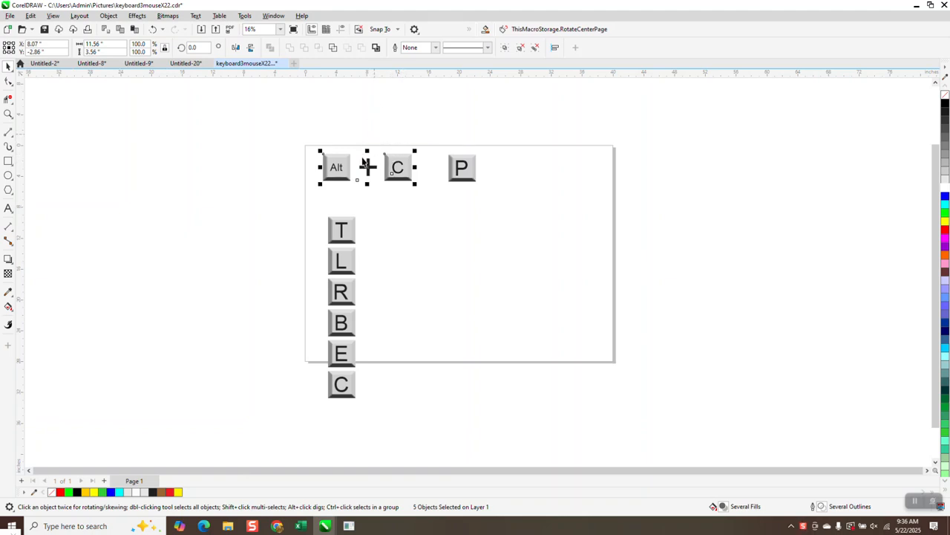
pyautogui.moveTo(315, 213); pyautogui.dragTo(393, 402)
pyautogui.moveTo(341, 304); pyautogui.dragTo(281, 290)
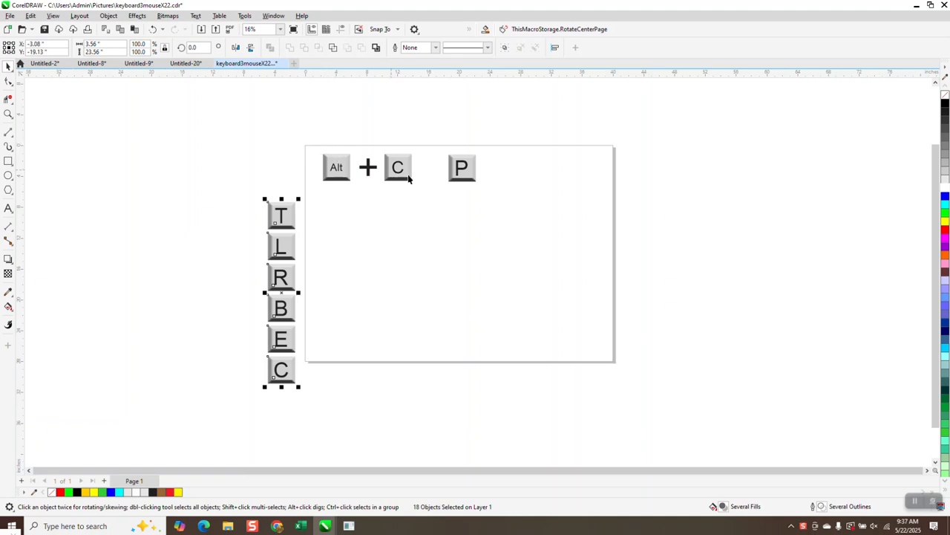
pyautogui.click(459, 175)
pyautogui.moveTo(458, 174)
pyautogui.mouseDown()
pyautogui.moveTo(293, 186)
pyautogui.moveTo(458, 166)
pyautogui.moveTo(492, 195)
pyautogui.moveTo(334, 193)
pyautogui.moveTo(284, 170)
pyautogui.mouseUp()
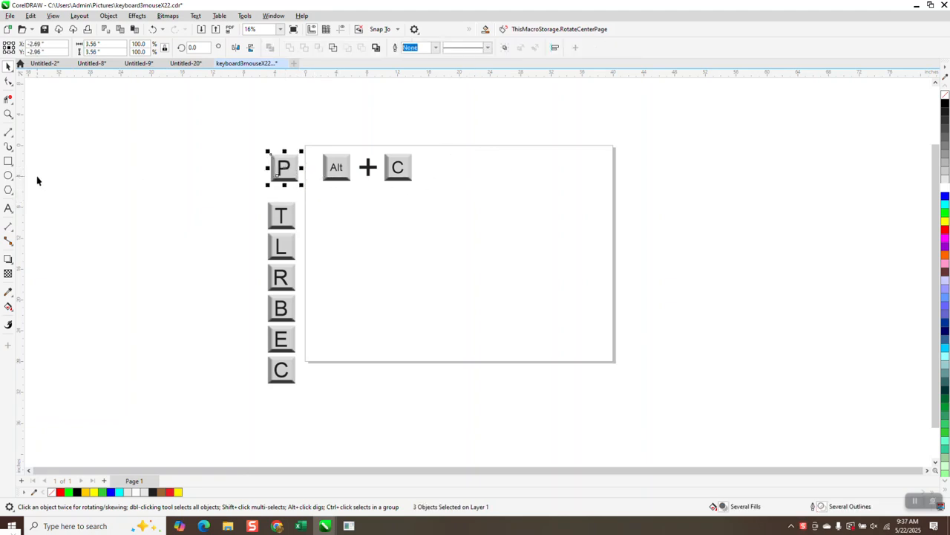
pyautogui.click(9, 161)
pyautogui.moveTo(550, 214); pyautogui.dragTo(493, 269)
pyautogui.press('p')
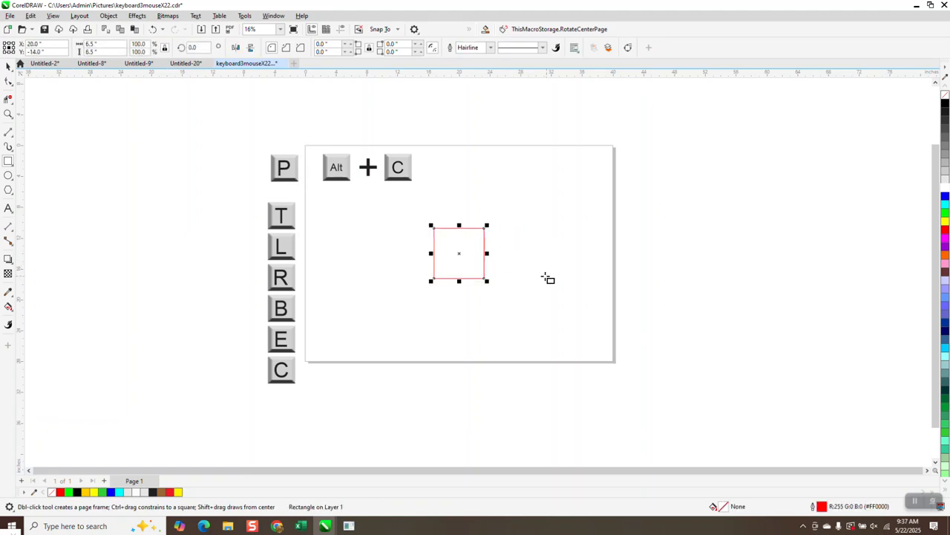
pyautogui.click(9, 68)
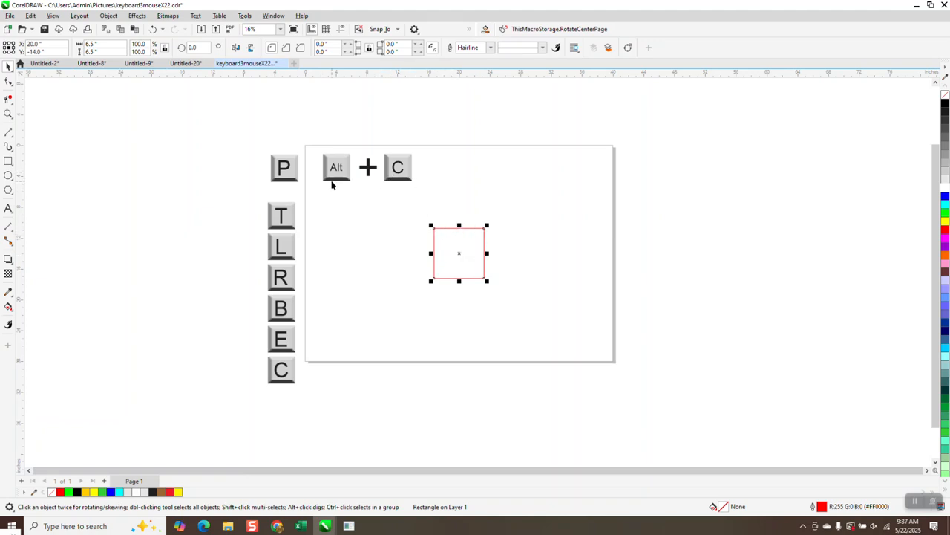
pyautogui.moveTo(487, 225); pyautogui.dragTo(444, 207)
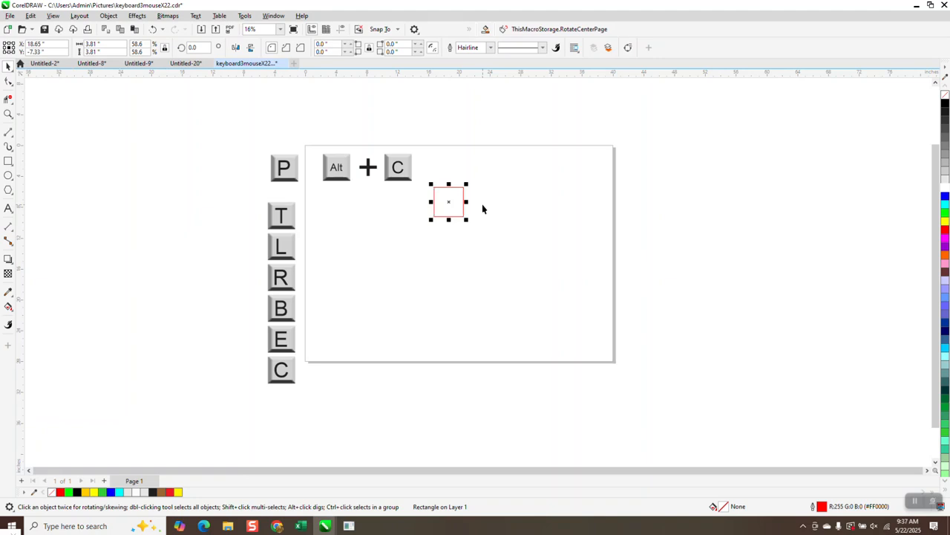
pyautogui.click(459, 202)
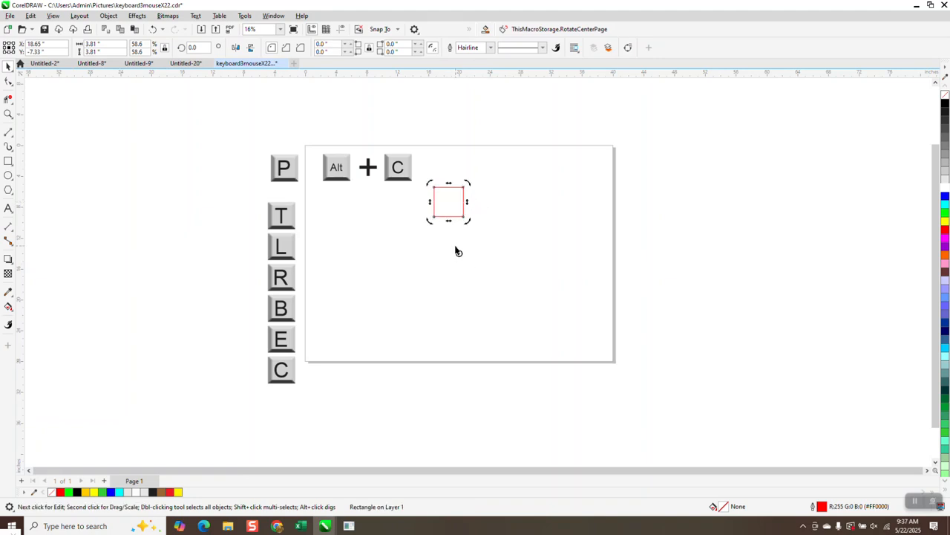
pyautogui.moveTo(466, 181); pyautogui.dragTo(483, 271)
pyautogui.press('Delete')
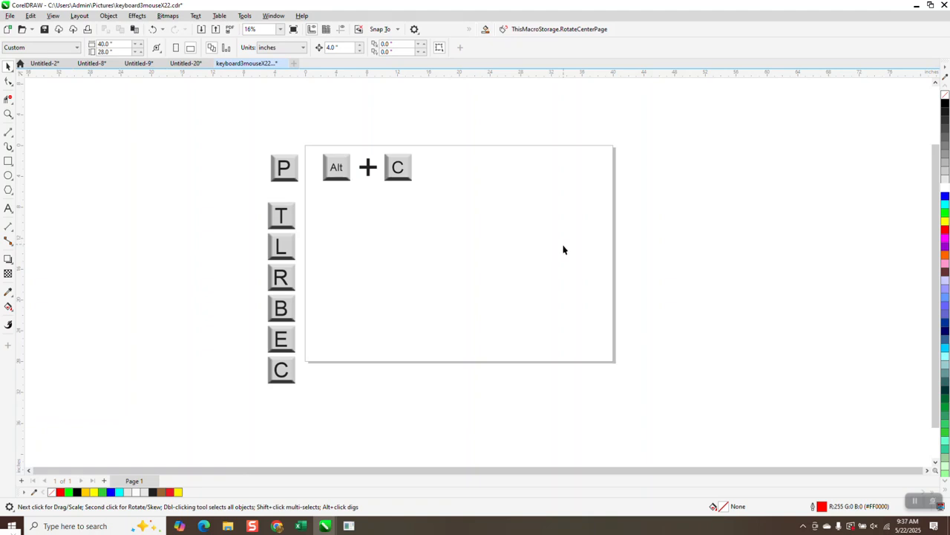
pyautogui.click(9, 161)
pyautogui.moveTo(506, 221); pyautogui.dragTo(413, 311)
# Step: Delete the rectangle, draw a large circle beside the small one, and centre both on the page
pyautogui.press('Delete')
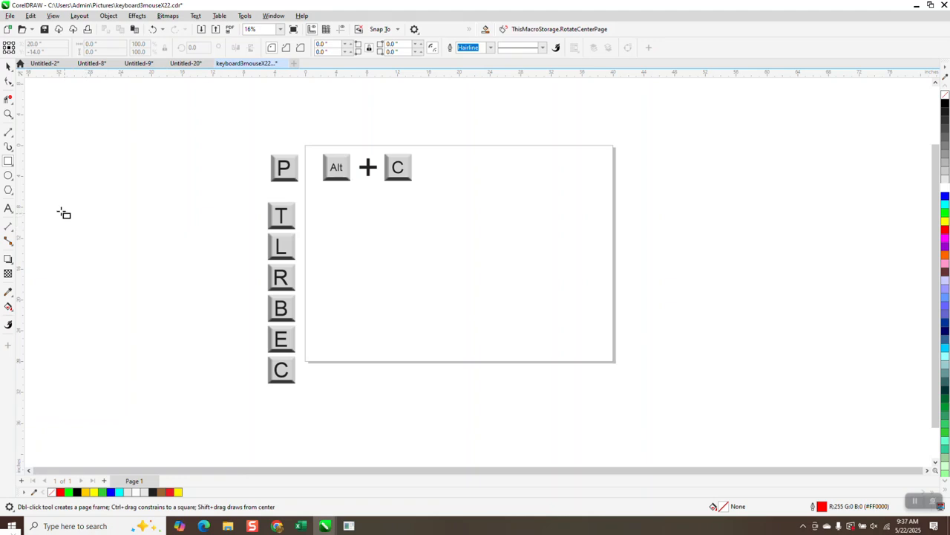
pyautogui.click(9, 176)
pyautogui.moveTo(548, 233); pyautogui.dragTo(414, 299)
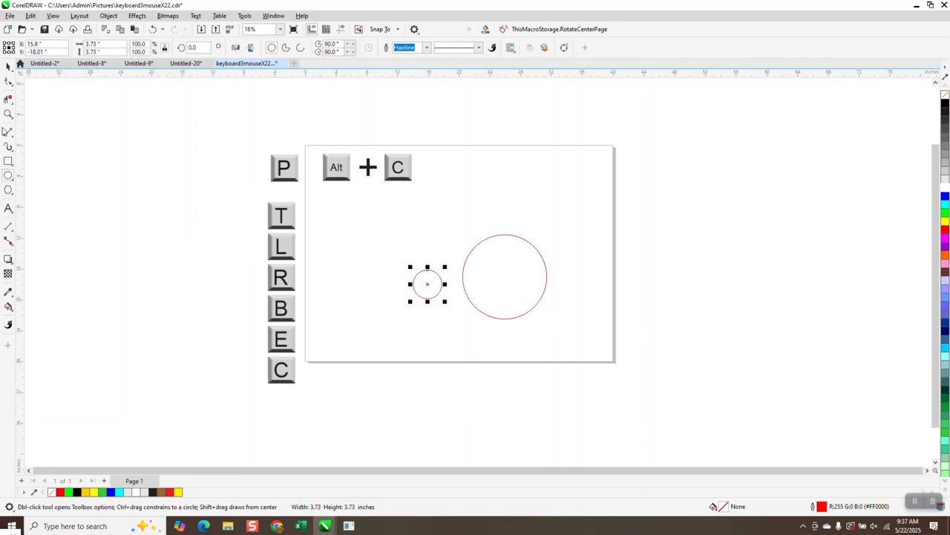
pyautogui.click(8, 68)
pyautogui.moveTo(395, 211); pyautogui.dragTo(615, 341)
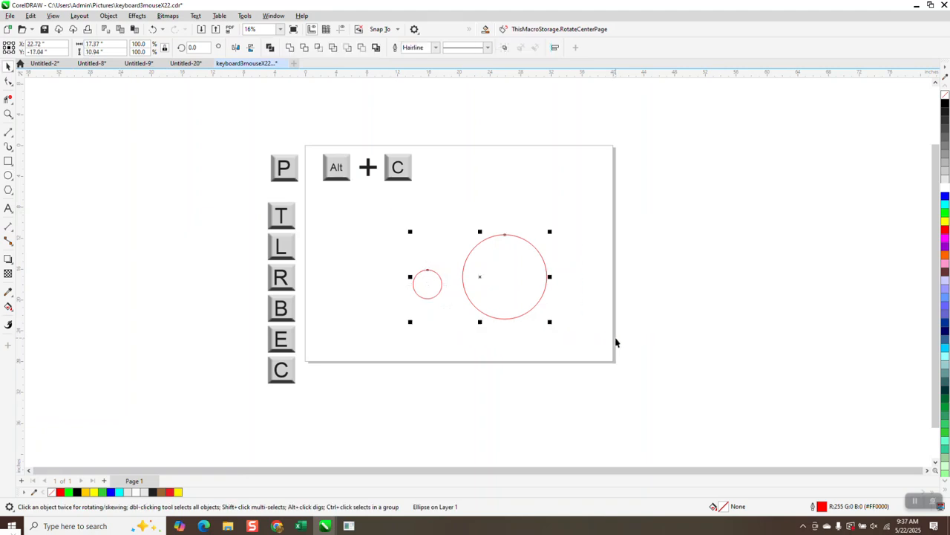
pyautogui.press('p')
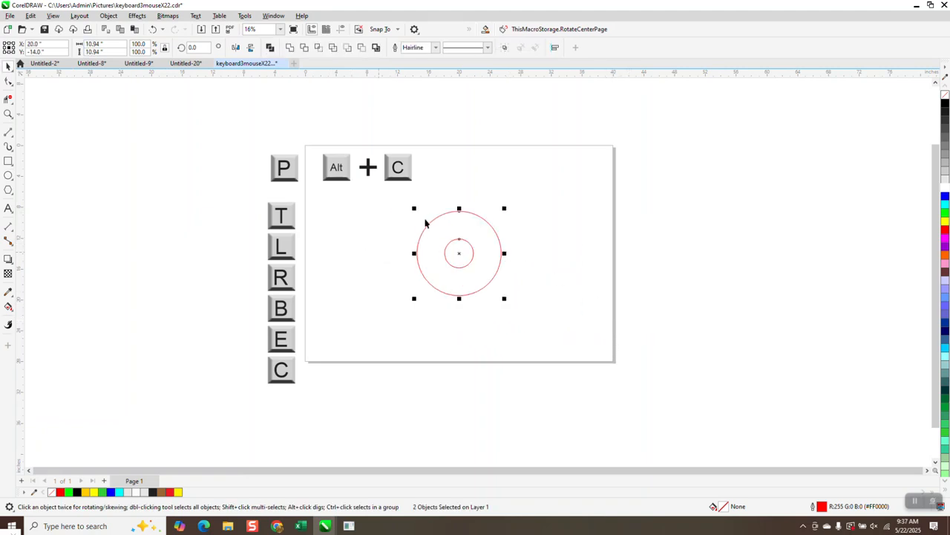
# Step: Try top, bottom, left, centre, left and right alignments of the small circle, then select it alone
pyautogui.press('t')
pyautogui.press('b')
pyautogui.press('l')
pyautogui.press('p')
pyautogui.press('l')
pyautogui.press('r')
pyautogui.press('Escape')
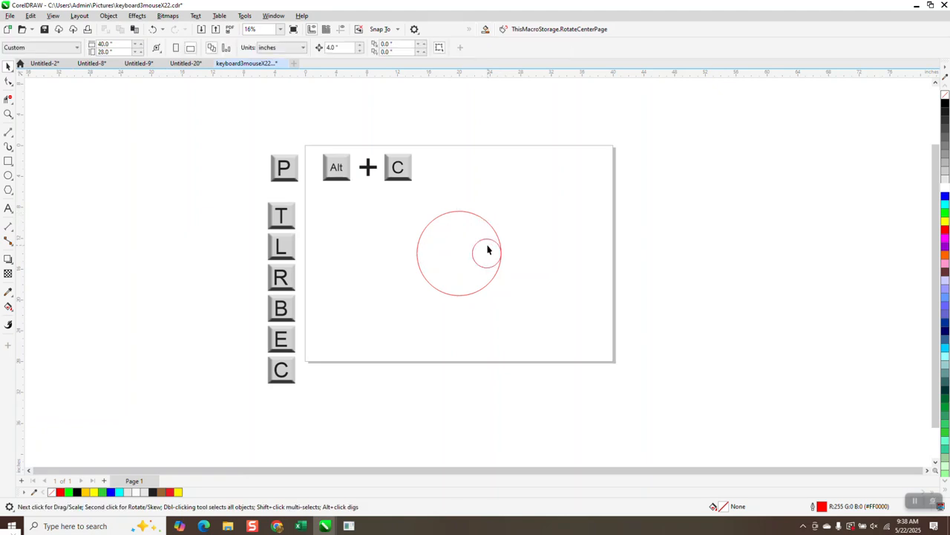
pyautogui.click(488, 249)
# Step: Move the small circle out to the right, top-align it with the large circle, then undo
pyautogui.moveTo(488, 249); pyautogui.dragTo(534, 269)
pyautogui.click(499, 238)
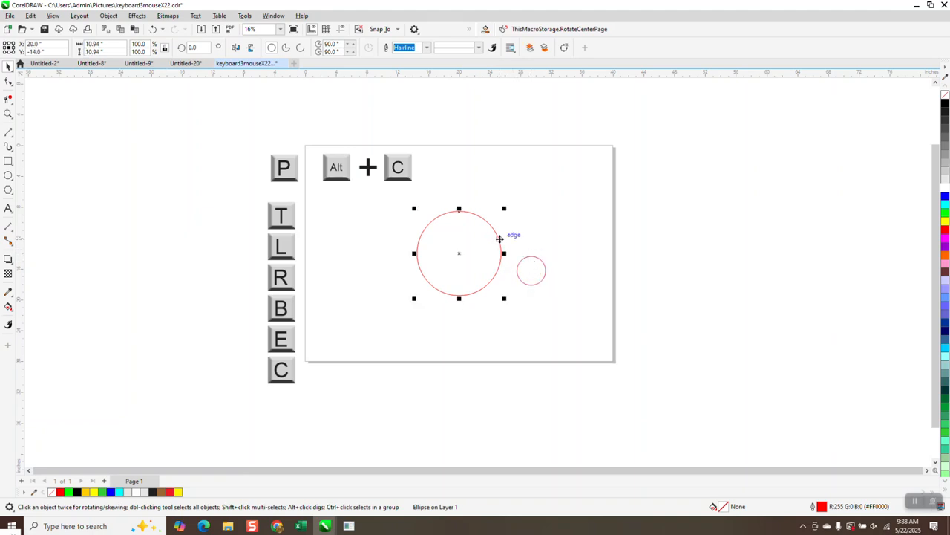
pyautogui.keyDown('shift'); pyautogui.click(533, 271); pyautogui.keyUp('shift')
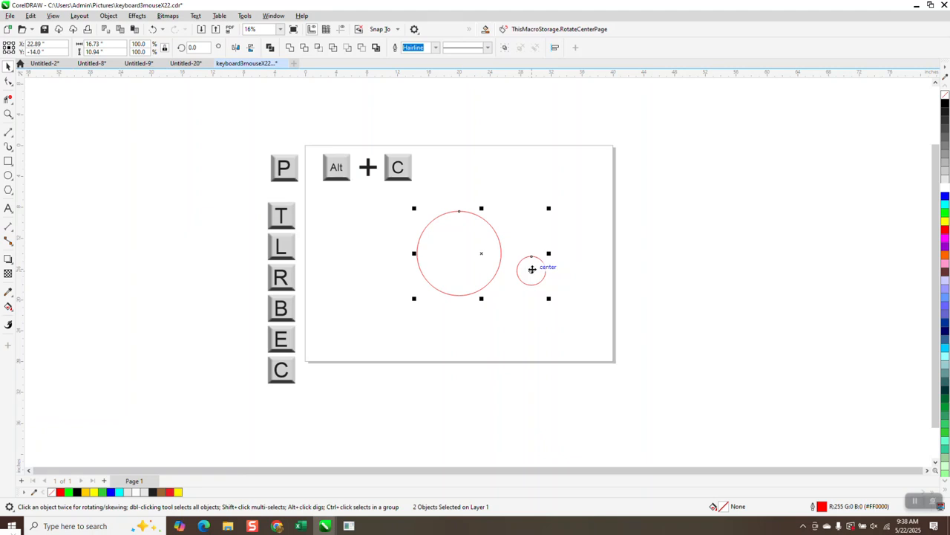
pyautogui.press('y')
pyautogui.press('t')
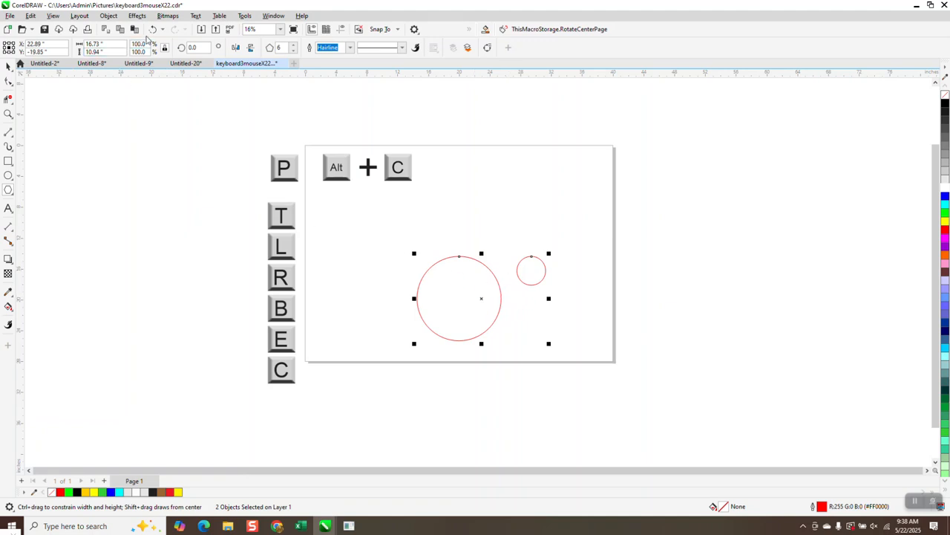
pyautogui.click(152, 30)
# Step: Centre the small circle on the page, top-align both circles again, then undo
pyautogui.click(8, 66)
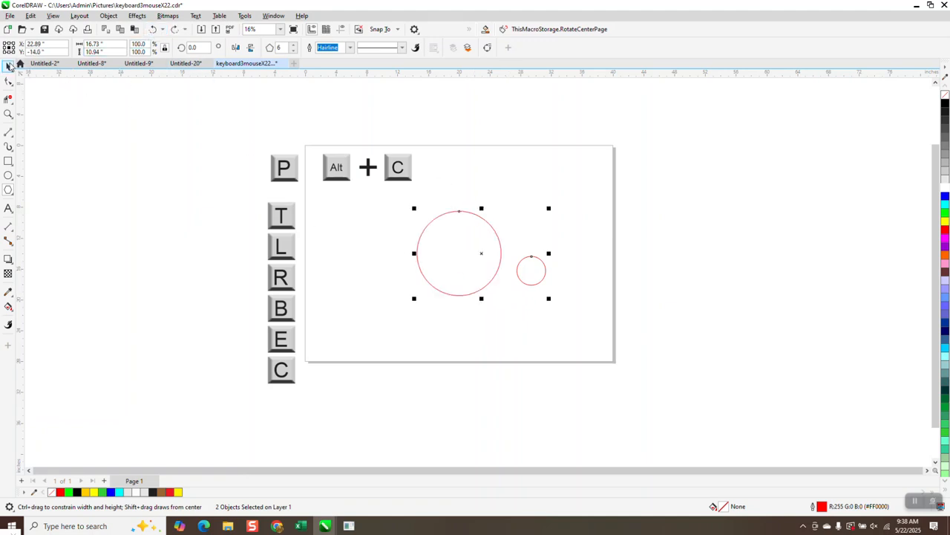
pyautogui.click(567, 253)
pyautogui.click(544, 272)
pyautogui.press('p')
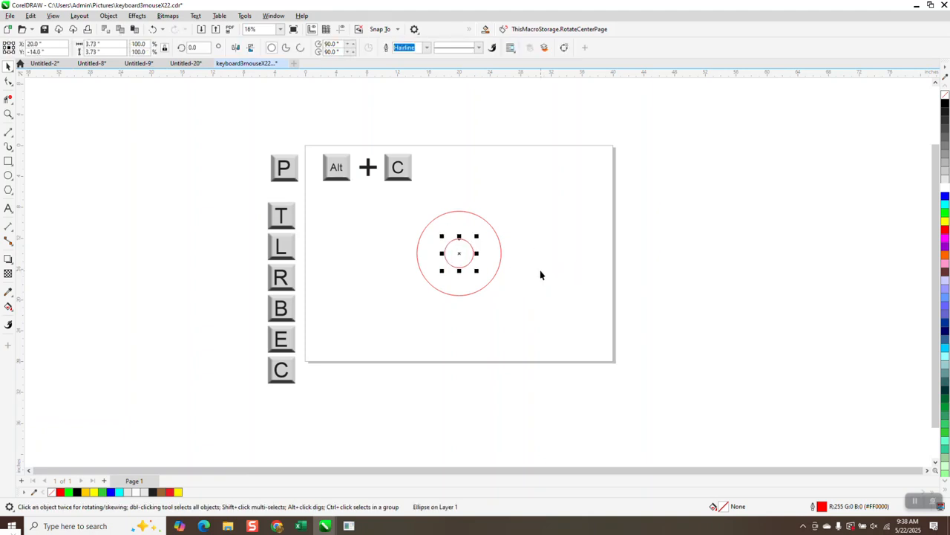
pyautogui.click(501, 243)
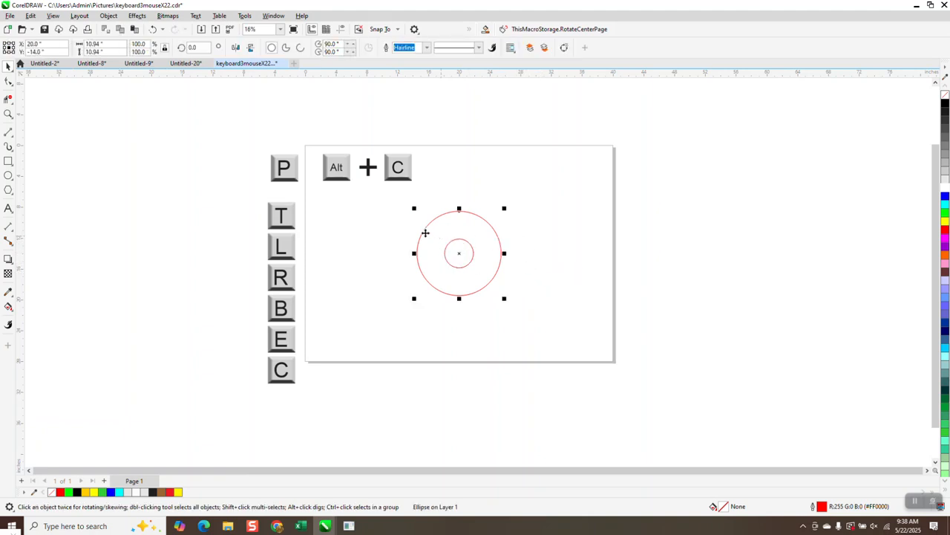
pyautogui.moveTo(413, 228); pyautogui.dragTo(486, 275)
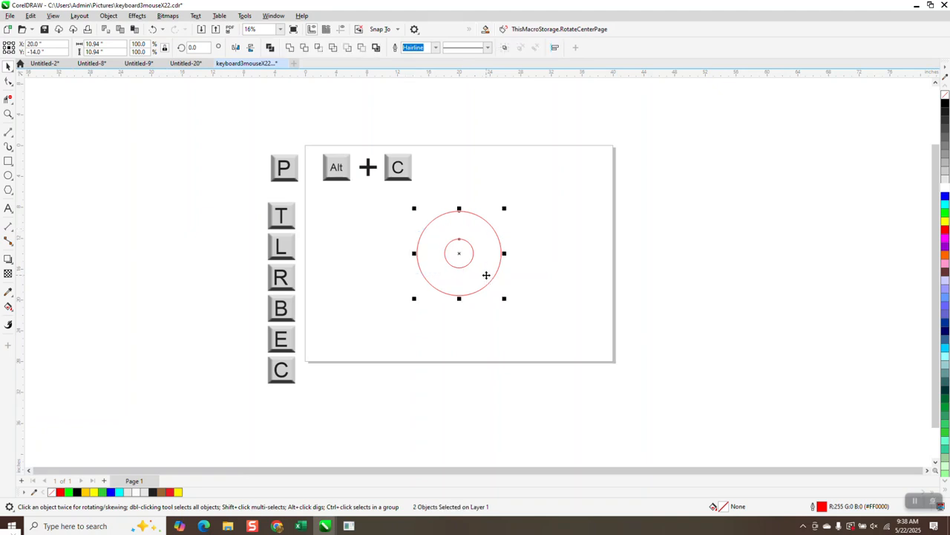
pyautogui.press('t')
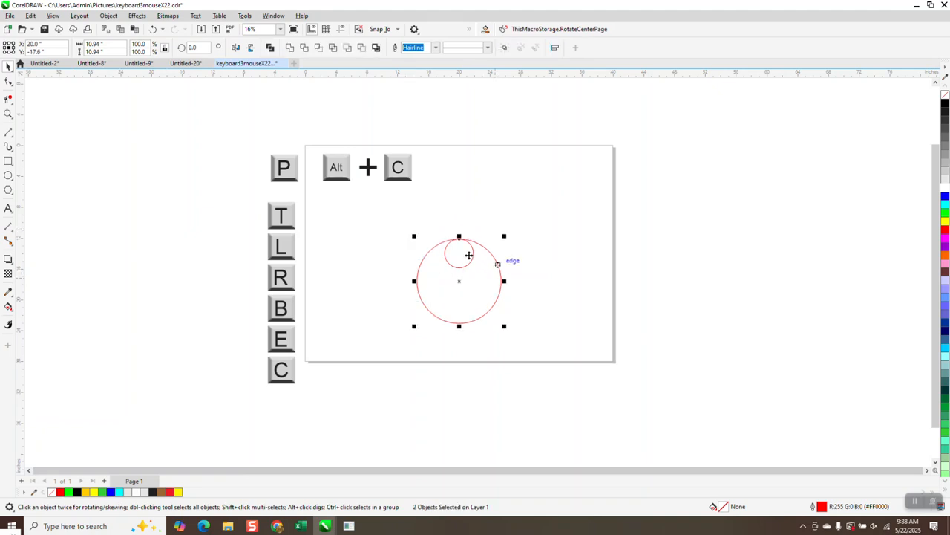
pyautogui.click(153, 30)
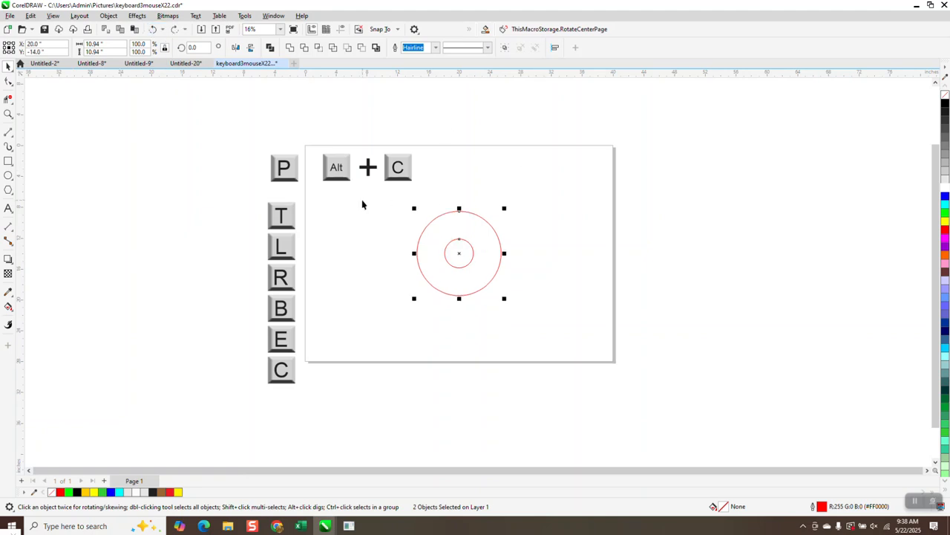
# Step: Align the small circle to the large circle's top, bottom, centre, left, then right edge
pyautogui.moveTo(362, 220); pyautogui.dragTo(478, 280)
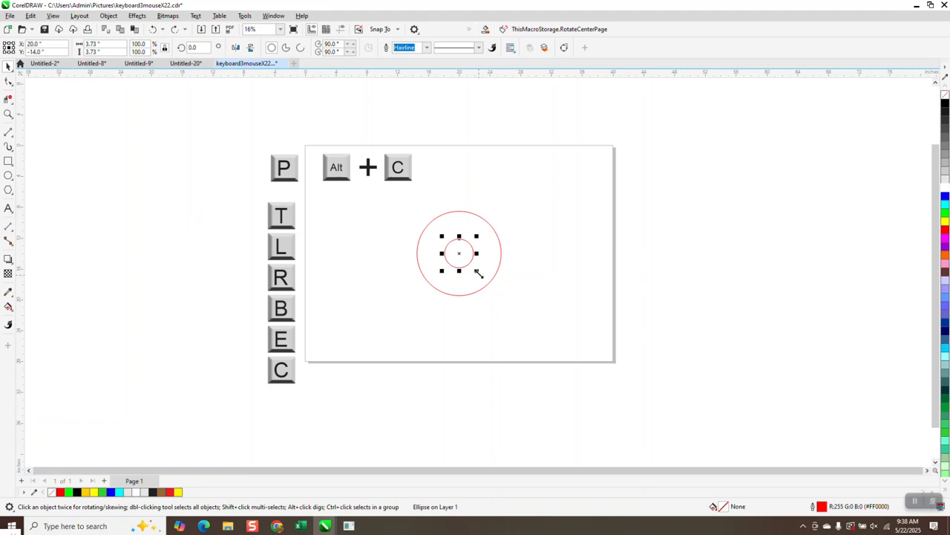
pyautogui.keyDown('shift'); pyautogui.click(491, 227); pyautogui.keyUp('shift')
pyautogui.press('t')
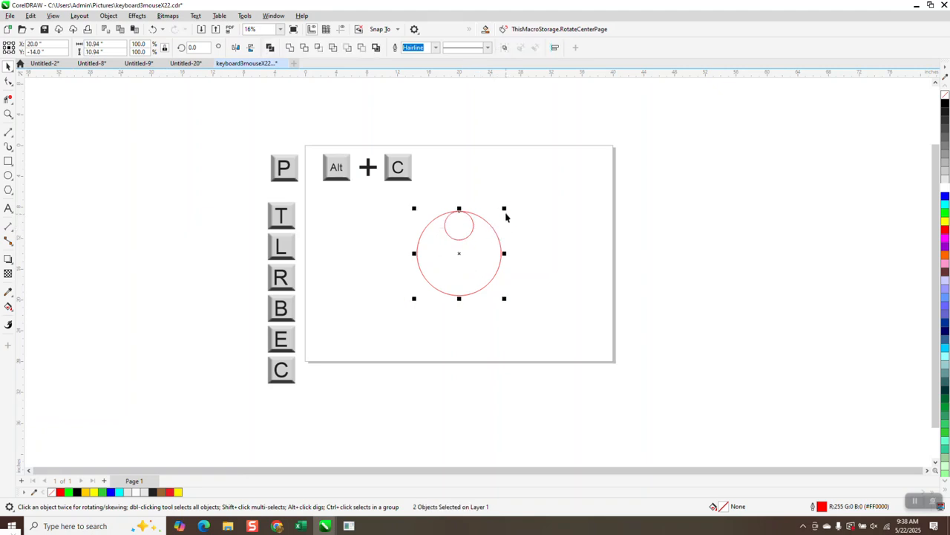
pyautogui.press('b')
pyautogui.press('e')
pyautogui.press('l')
pyautogui.press('r')
# Step: Move the small circle to the lower right and pull the C key's body away from its letter
pyautogui.click(451, 329)
pyautogui.moveTo(475, 264); pyautogui.dragTo(532, 300)
pyautogui.moveTo(400, 171); pyautogui.dragTo(432, 193)
pyautogui.click(7, 113)
pyautogui.click(7, 66)
pyautogui.click(579, 159)
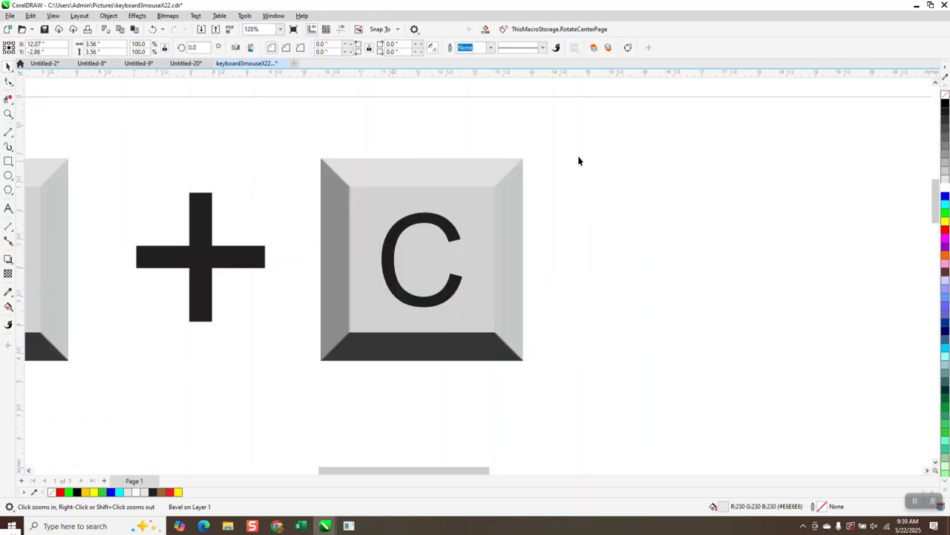
# Step: Select the C key and its letter together and align with C and E to centre the letter
pyautogui.moveTo(470, 243); pyautogui.dragTo(676, 301)
pyautogui.moveTo(299, 136); pyautogui.dragTo(815, 445)
pyautogui.press('c')
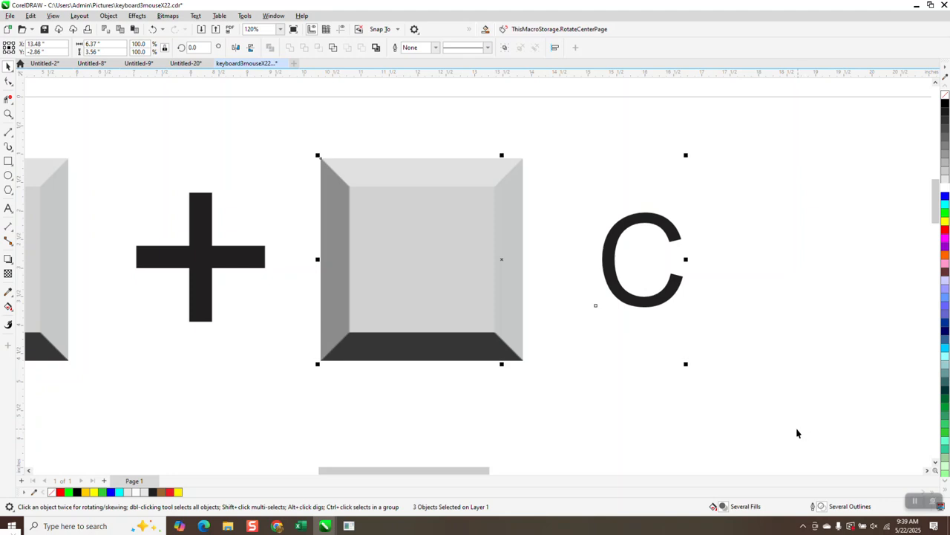
pyautogui.press('e')
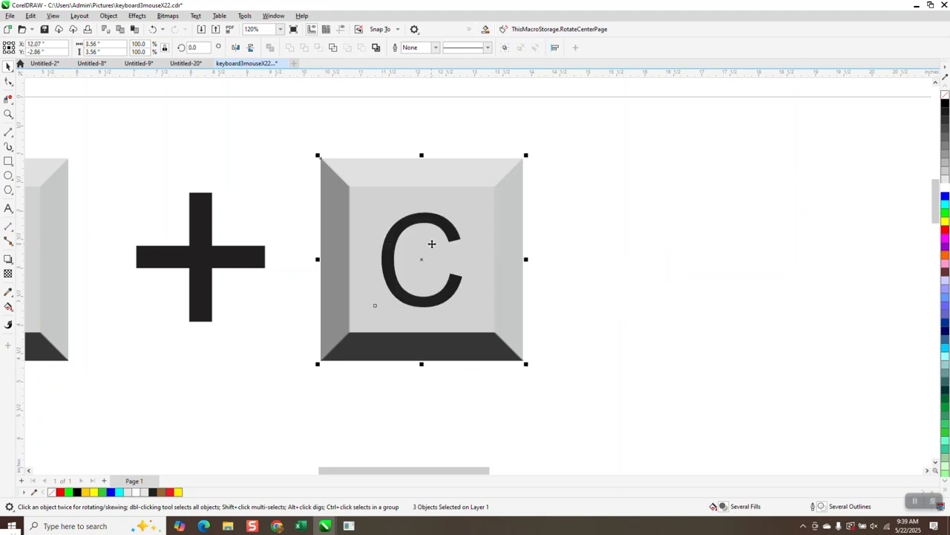
pyautogui.scroll(-5, 430, 244)
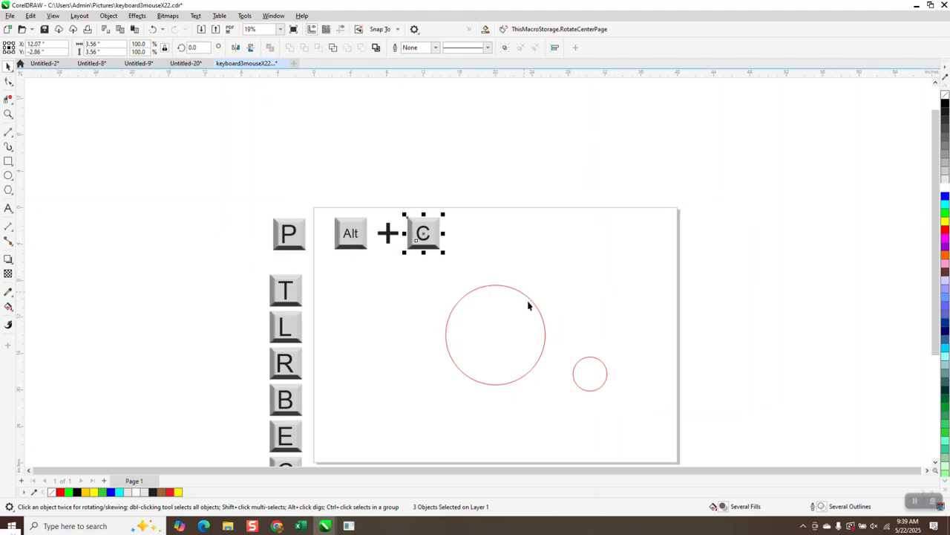
# Step: Move both red circles up and right, then align their centres with E and C
pyautogui.moveTo(440, 277); pyautogui.dragTo(603, 413)
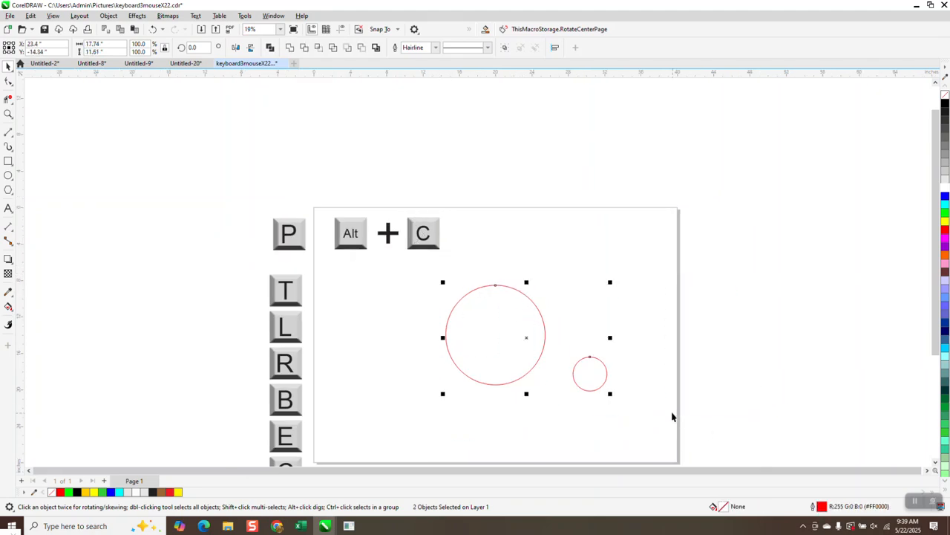
pyautogui.press('c')
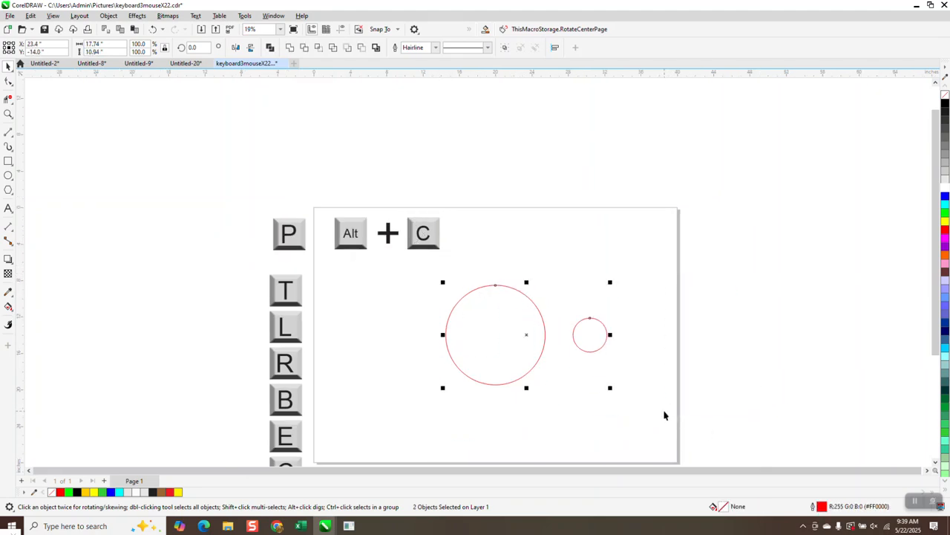
pyautogui.click(557, 295)
pyautogui.moveTo(533, 315); pyautogui.dragTo(591, 258)
pyautogui.moveTo(600, 347); pyautogui.dragTo(663, 308)
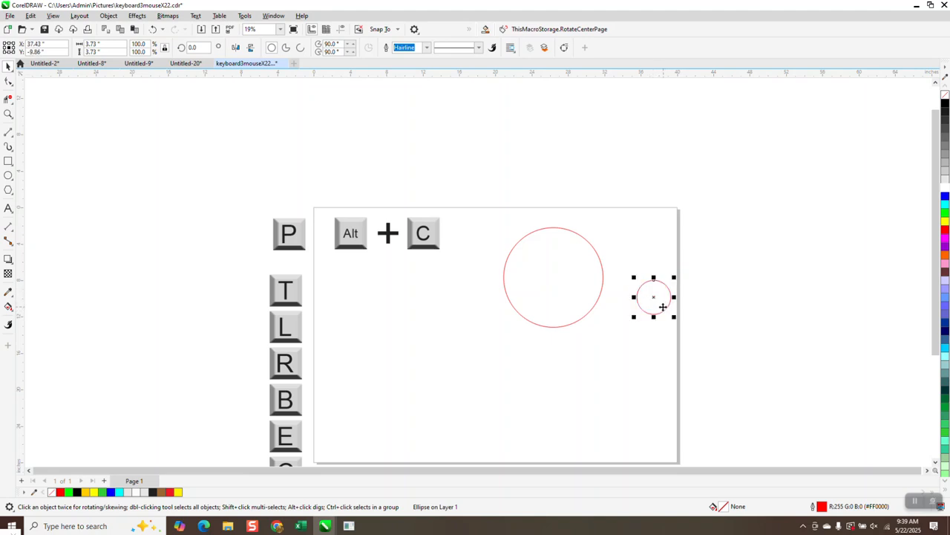
pyautogui.moveTo(498, 210); pyautogui.dragTo(698, 374)
pyautogui.press('e')
pyautogui.press('c')
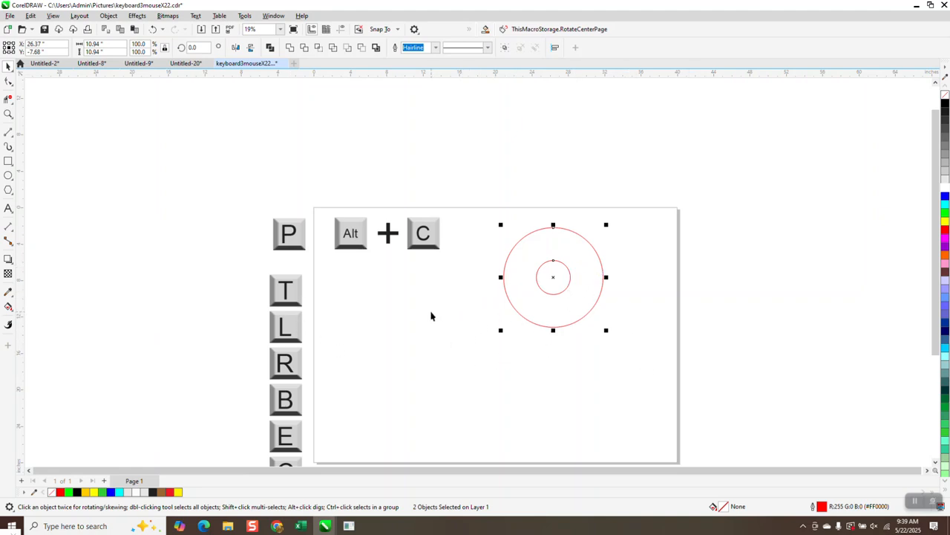
pyautogui.scroll(-2, 424, 303)
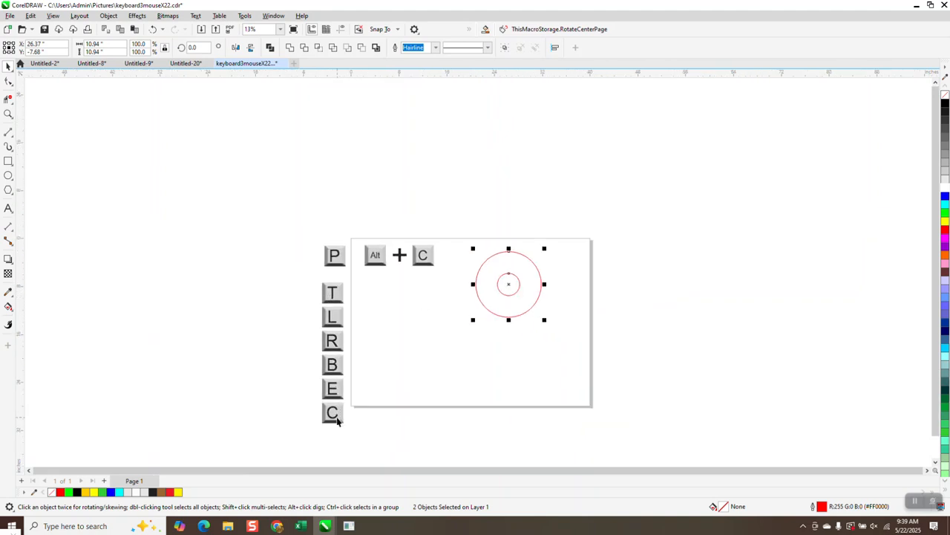
pyautogui.click(8, 113)
pyautogui.moveTo(314, 283); pyautogui.dragTo(512, 421)
pyautogui.scroll(-4, 414, 270)
pyautogui.moveTo(379, 166); pyautogui.dragTo(445, 215)
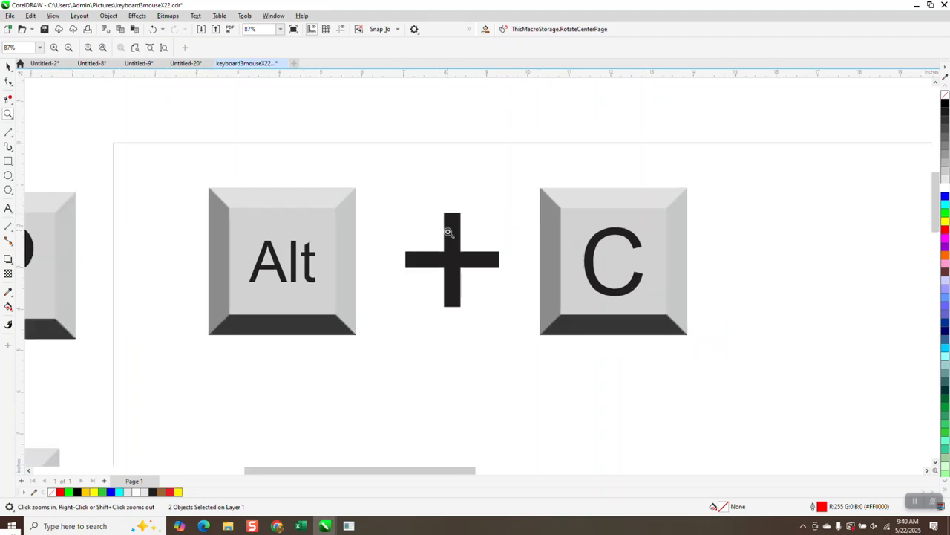
pyautogui.scroll(-1, 449, 232)
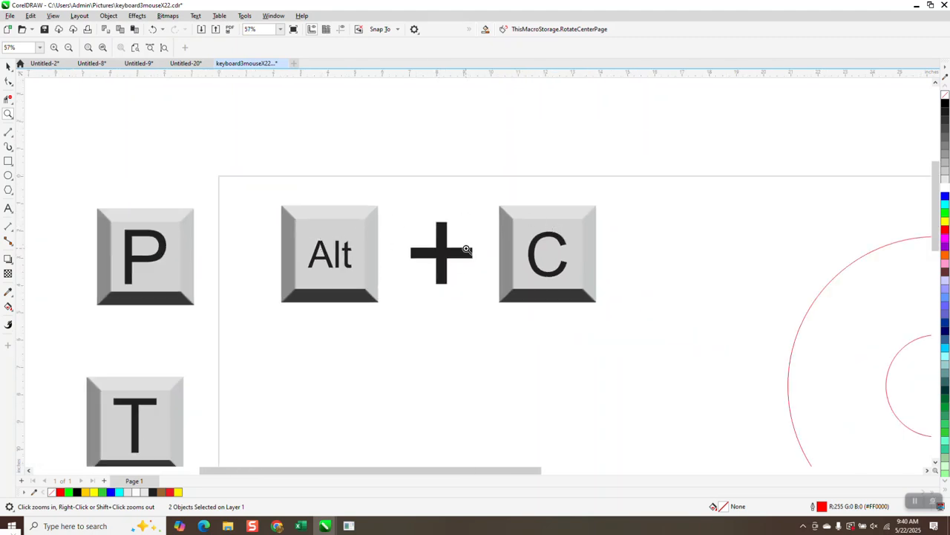
pyautogui.scroll(-2, 466, 249)
pyautogui.scroll(-1, 371, 247)
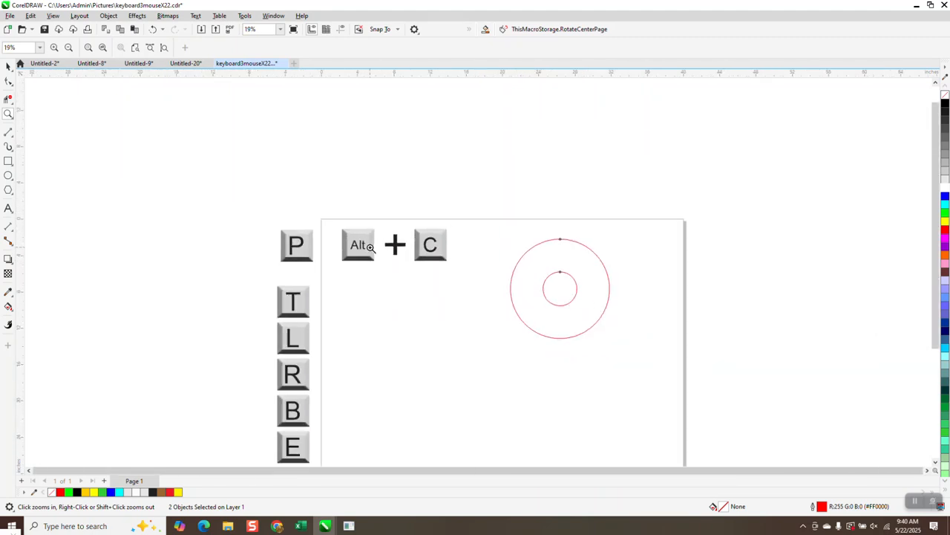
pyautogui.scroll(-3, 431, 249)
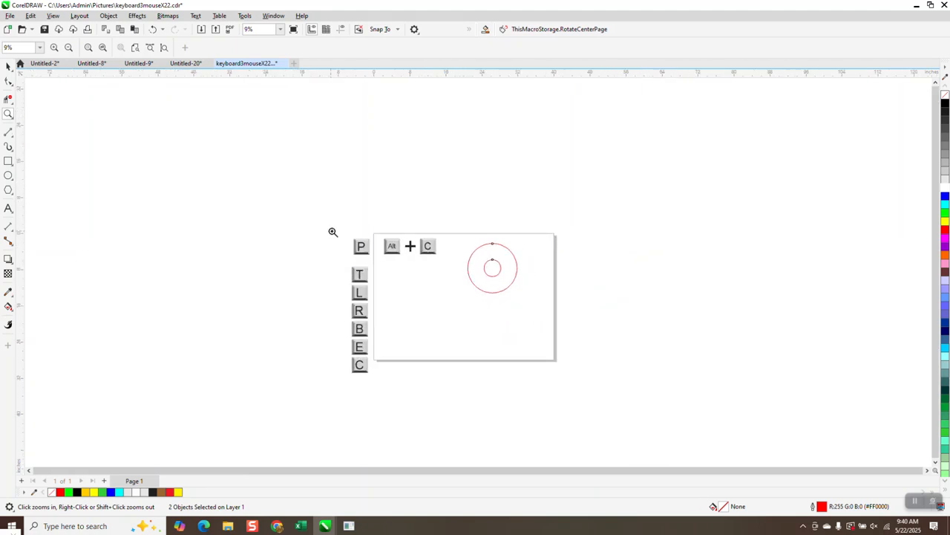
pyautogui.click(401, 389)
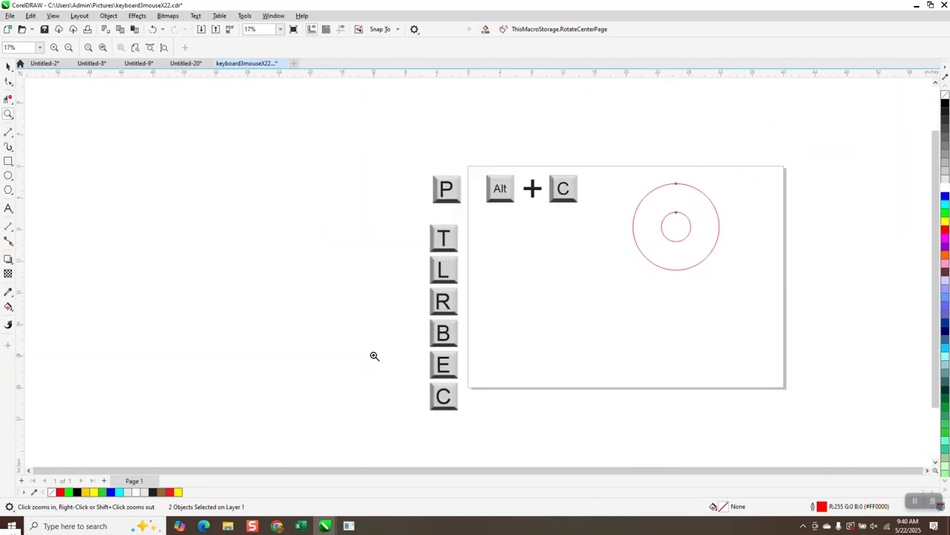
pyautogui.click(9, 66)
# Step: Delete both circles, draw a five-pointed star with the Star tool and centre it on the page
pyautogui.press('Delete')
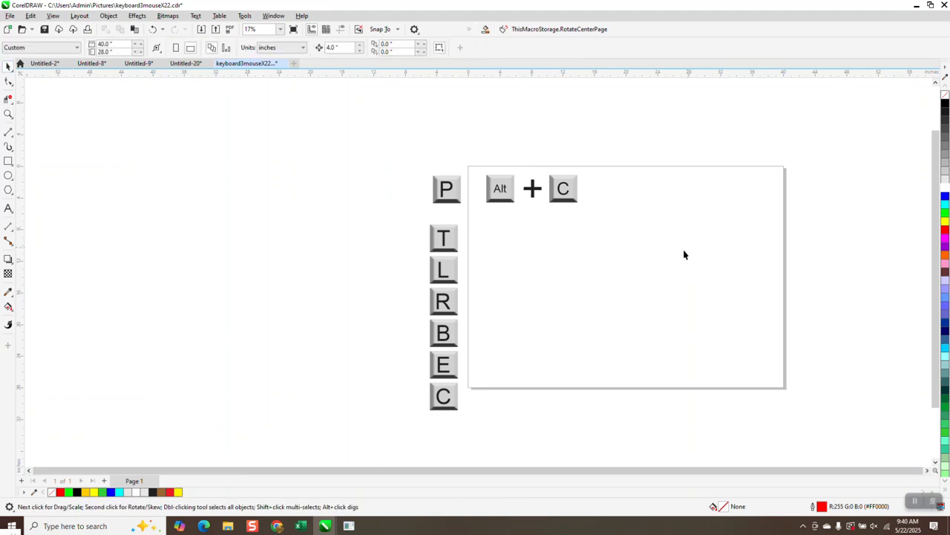
pyautogui.click(9, 190)
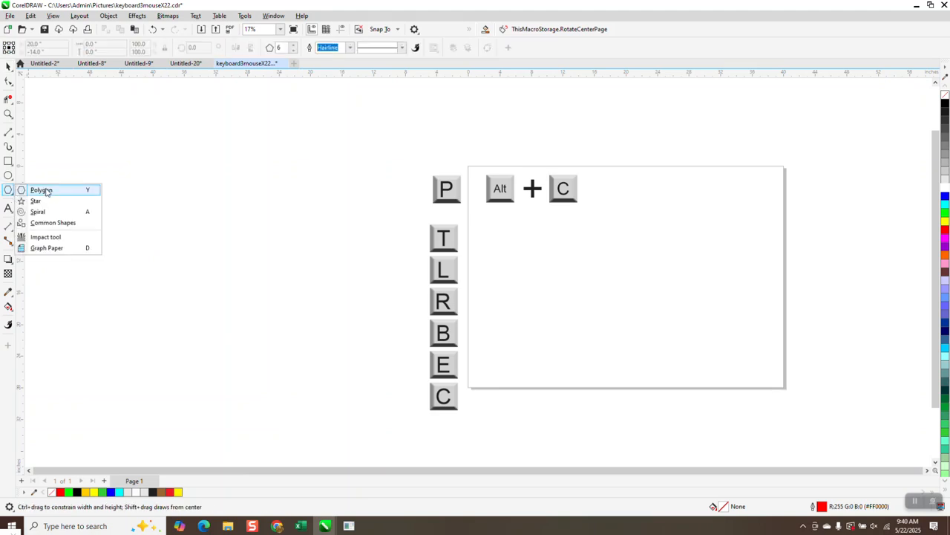
pyautogui.click(41, 190)
pyautogui.moveTo(640, 222); pyautogui.dragTo(631, 255)
pyautogui.press('p')
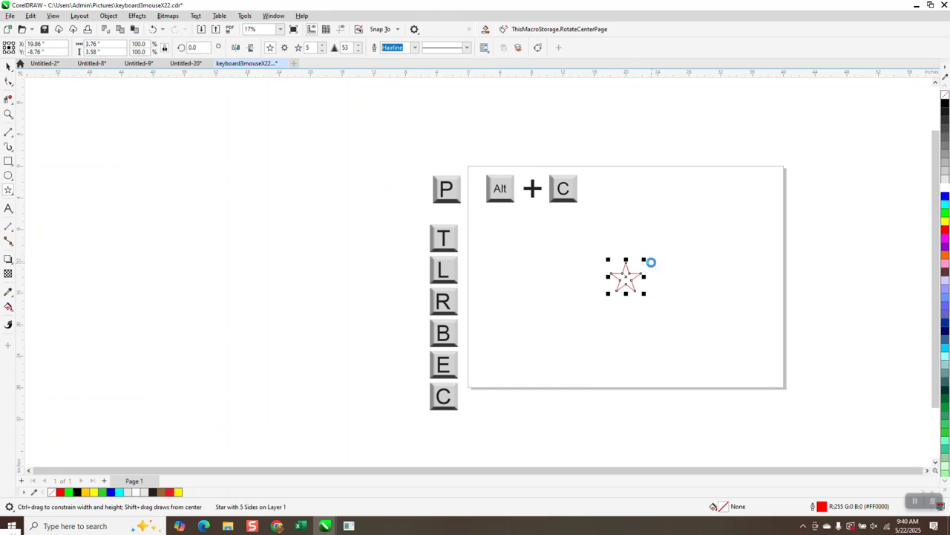
pyautogui.click(9, 66)
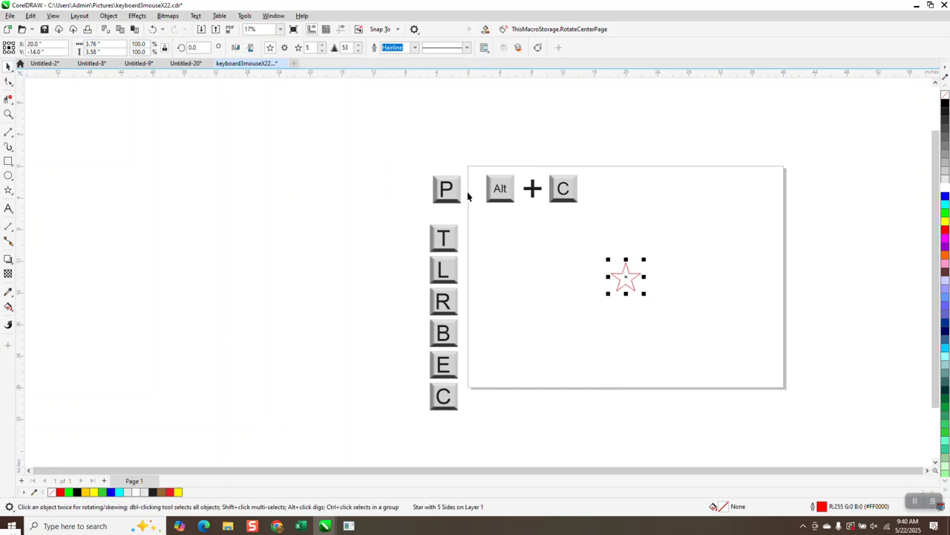
# Step: Move the star above the page centre and repeatedly duplicate it rotated by 22.5° into a ring
pyautogui.moveTo(631, 268); pyautogui.dragTo(626, 220)
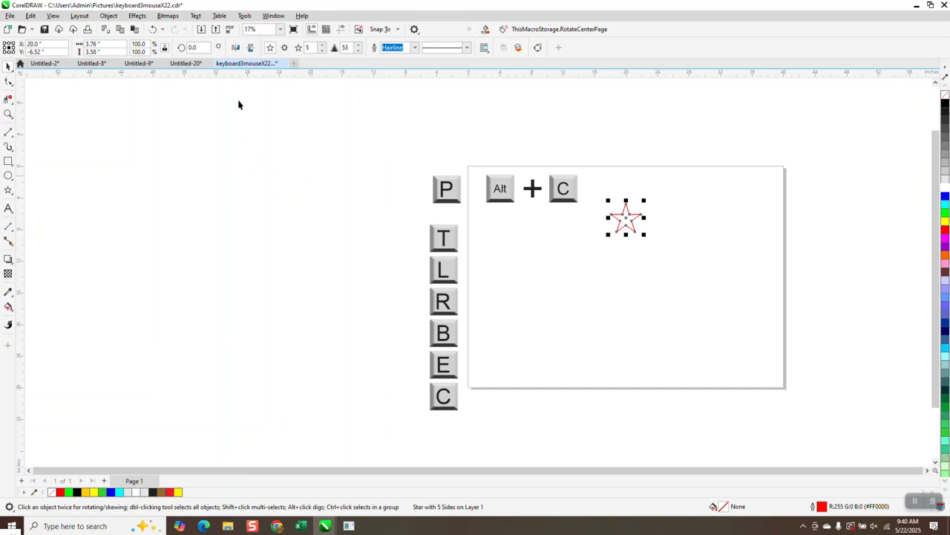
pyautogui.click(196, 48)
pyautogui.write('22.5')
pyautogui.press('Return')
pyautogui.hotkey('ctrl', 'r')
pyautogui.hotkey('ctrl', 'r')
pyautogui.hotkey('ctrl', 'r')
pyautogui.hotkey('ctrl', 'r')
pyautogui.hotkey('ctrl', 'r')
pyautogui.hotkey('ctrl', 'r')
pyautogui.hotkey('ctrl', 'r')
pyautogui.hotkey('ctrl', 'r')
pyautogui.hotkey('ctrl', 'r')
pyautogui.hotkey('ctrl', 'r')
pyautogui.hotkey('ctrl', 'r')
pyautogui.hotkey('ctrl', 'r')
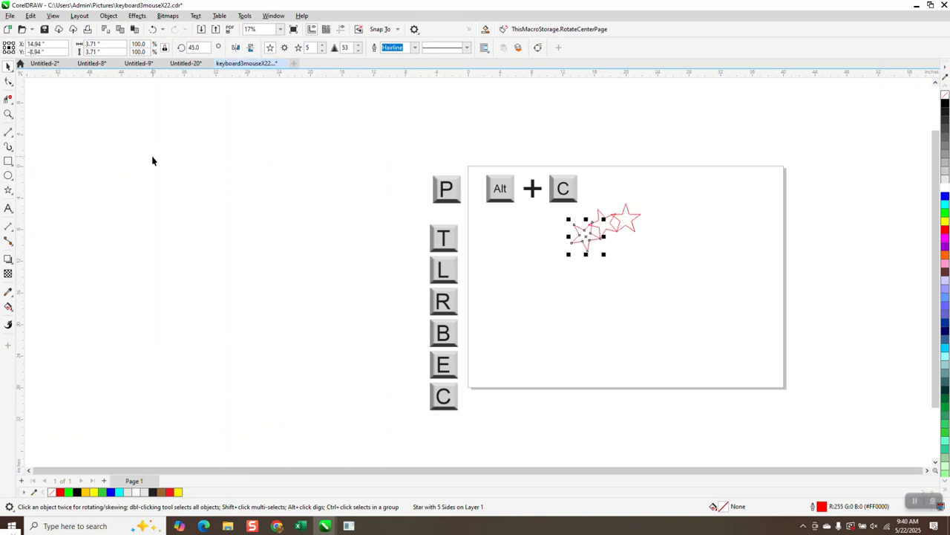
pyautogui.hotkey('ctrl', 'r')
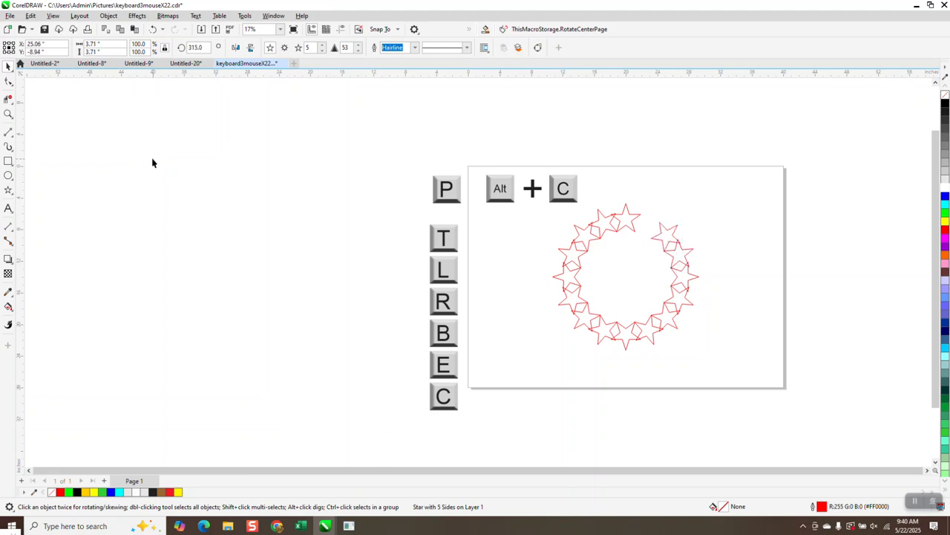
pyautogui.click(152, 161)
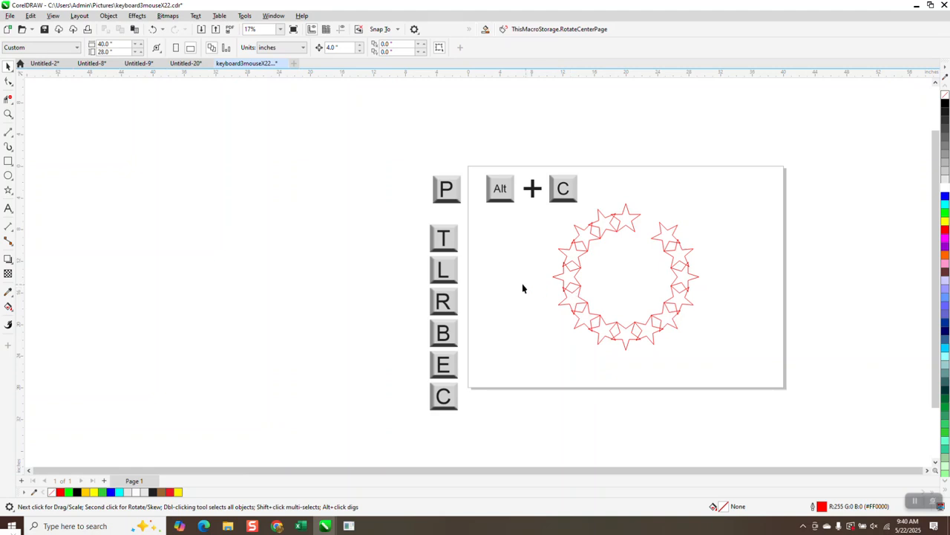
pyautogui.scroll(-1, 538, 291)
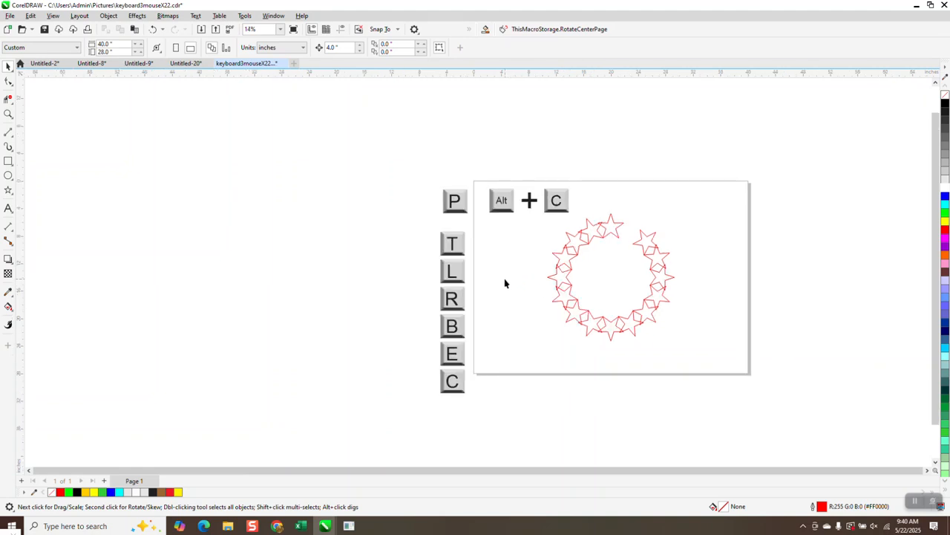